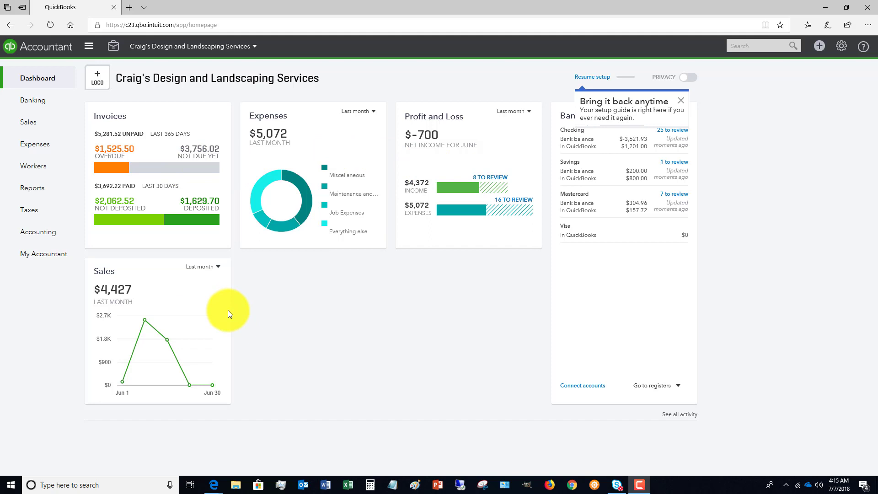
- Show Expenses for Last 30 days ($2,186) and Profit and Loss for This year, then dismiss the reminder
{"action": "left_click", "coordinate": [374, 113]}
{"action": "left_click", "coordinate": [358, 140]}
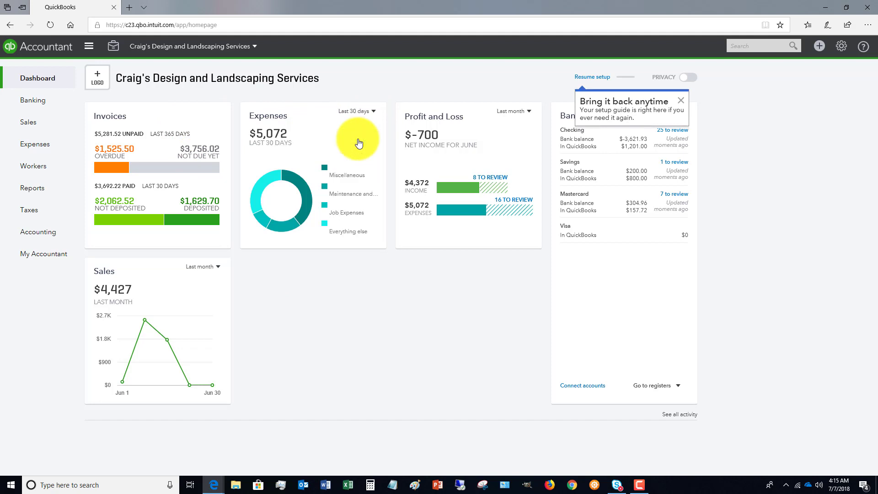
{"action": "mouse_move", "coordinate": [306, 190]}
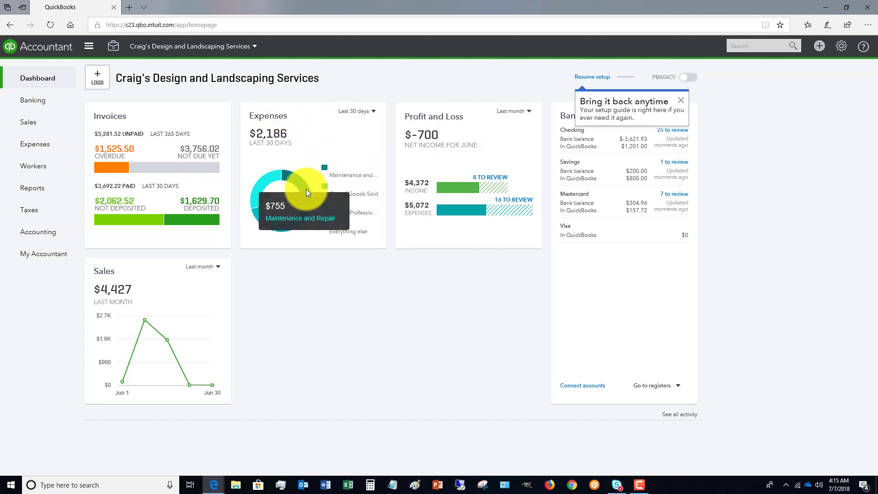
{"action": "left_click", "coordinate": [529, 112]}
{"action": "left_click", "coordinate": [508, 183]}
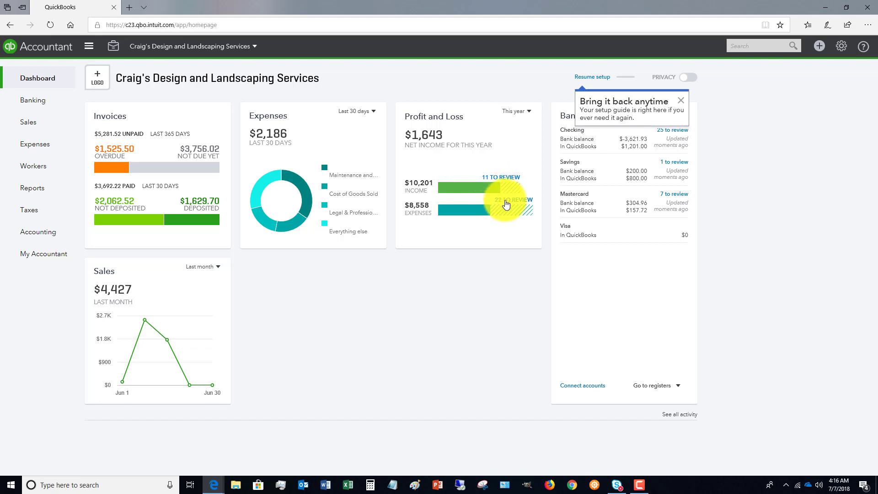
{"action": "left_click", "coordinate": [682, 103]}
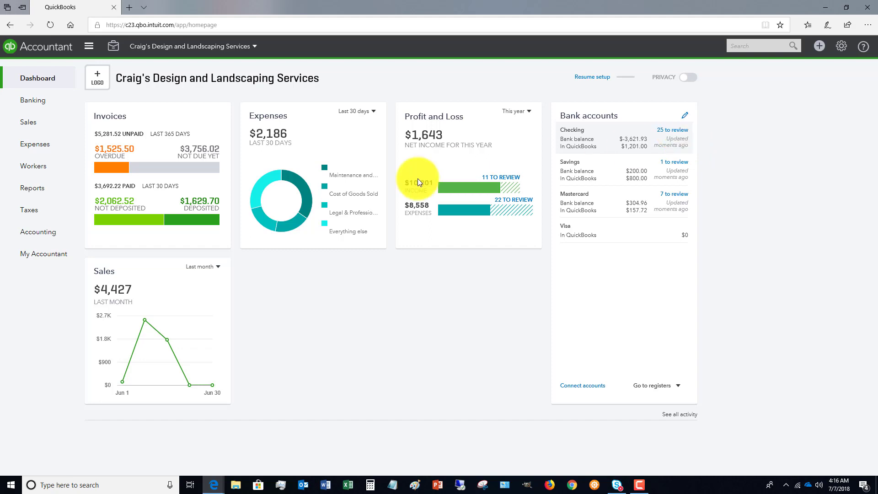
- Check the Go to registers list under Bank accounts, then resume the setup guide
{"action": "left_click", "coordinate": [679, 386]}
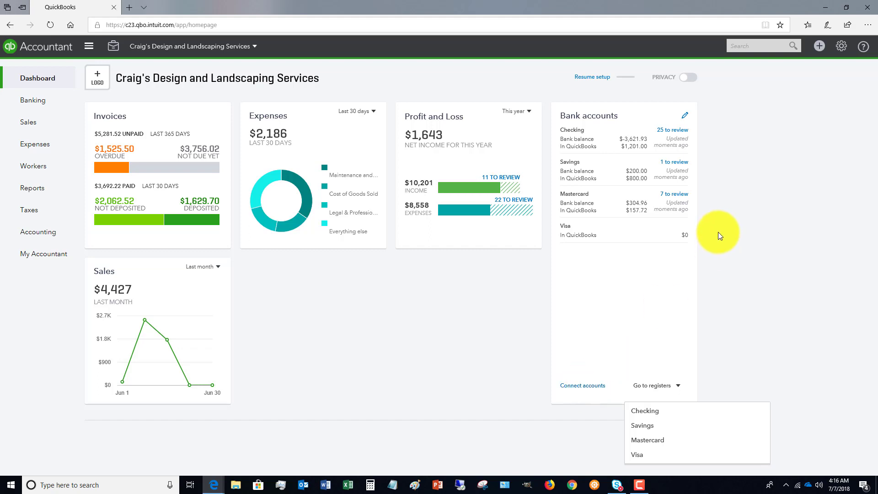
{"action": "left_click", "coordinate": [591, 78]}
- Expand Start invoicing: customize invoices, send the first invoice, set up payments
{"action": "left_click", "coordinate": [132, 117]}
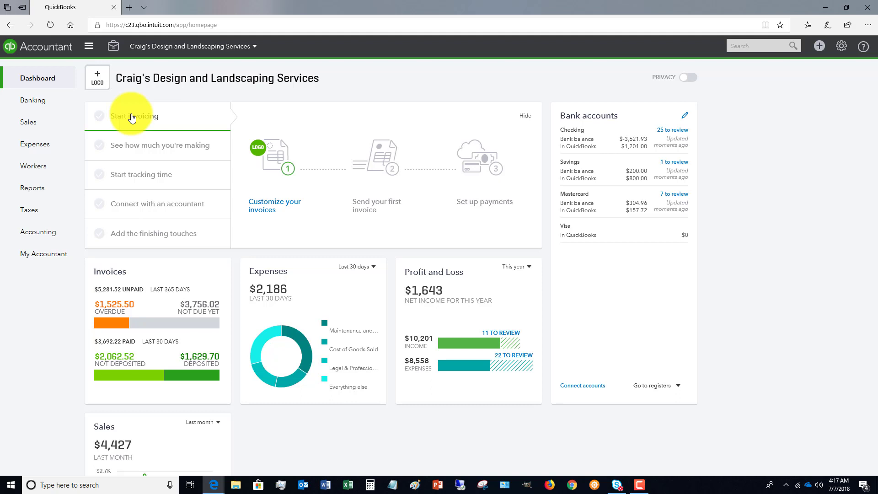
- Hide the setup guide, and switch Privacy on then off so the dashboard figures reappear
{"action": "left_click", "coordinate": [525, 116]}
{"action": "left_click", "coordinate": [694, 79]}
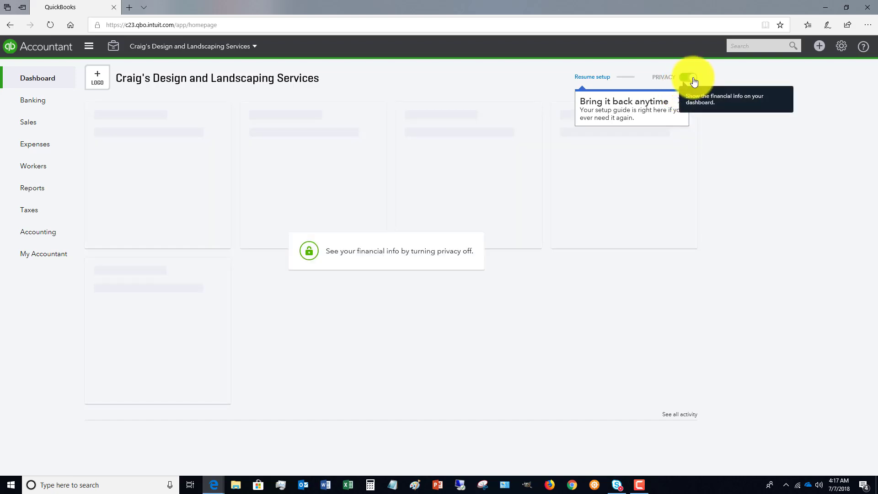
{"action": "key", "text": "ctrl+a"}
{"action": "left_click_drag", "start_coordinate": [474, 250], "coordinate": [369, 267]}
{"action": "left_click", "coordinate": [423, 251]}
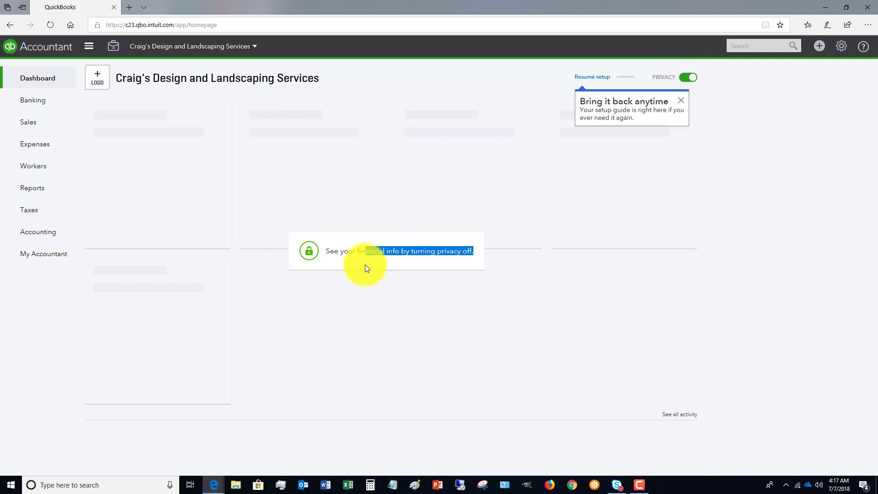
{"action": "left_click", "coordinate": [365, 268]}
{"action": "key", "text": "ctrl+a"}
{"action": "left_click", "coordinate": [684, 81]}
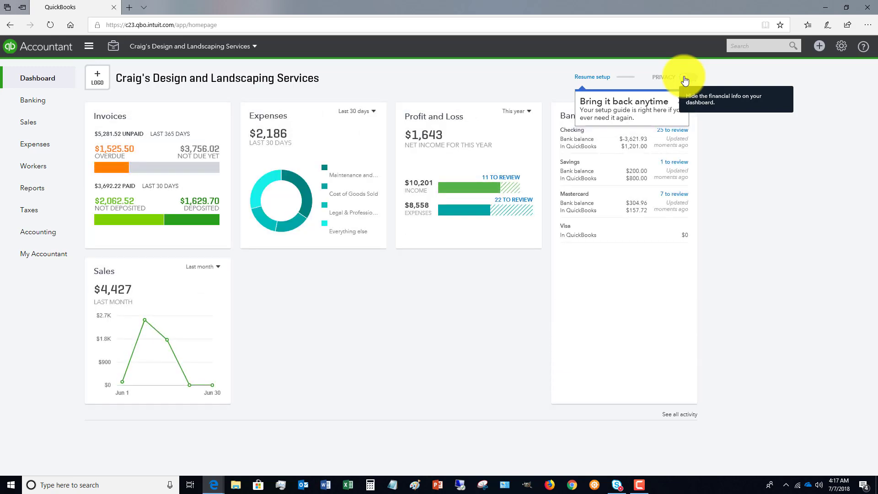
- Go to Banking and scroll through the 25 For Review transactions for Checking, Savings and Mastercard
{"action": "left_click", "coordinate": [30, 103]}
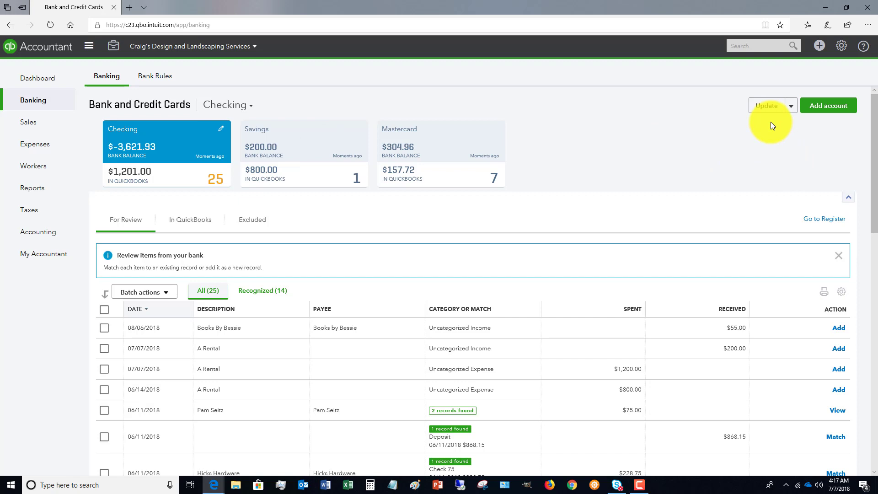
{"action": "scroll", "coordinate": [459, 341], "scroll_direction": "down", "scroll_amount": 3}
{"action": "scroll", "coordinate": [457, 335], "scroll_direction": "down", "scroll_amount": 3}
{"action": "scroll", "coordinate": [458, 336], "scroll_direction": "up", "scroll_amount": 3}
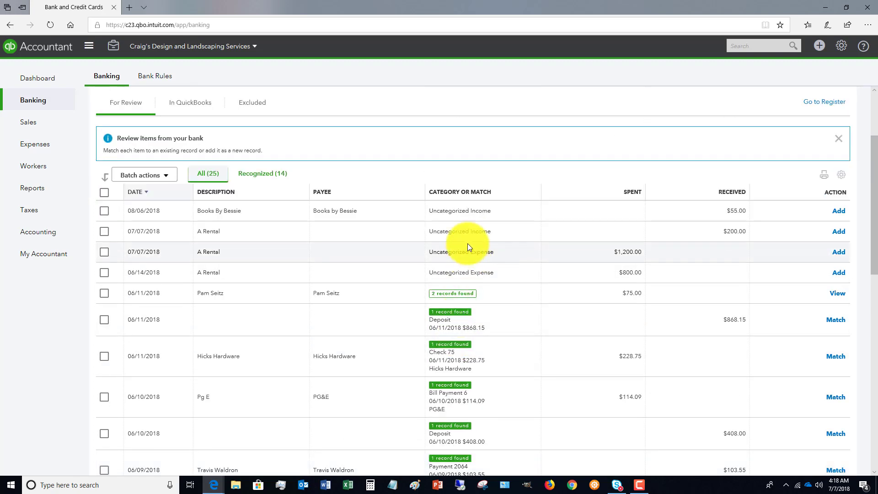
{"action": "scroll", "coordinate": [457, 242], "scroll_direction": "up", "scroll_amount": 2}
- Filter Sales Transactions to the 10 overdue invoices and browse the row action, Import and New transaction menus
{"action": "left_click", "coordinate": [40, 123]}
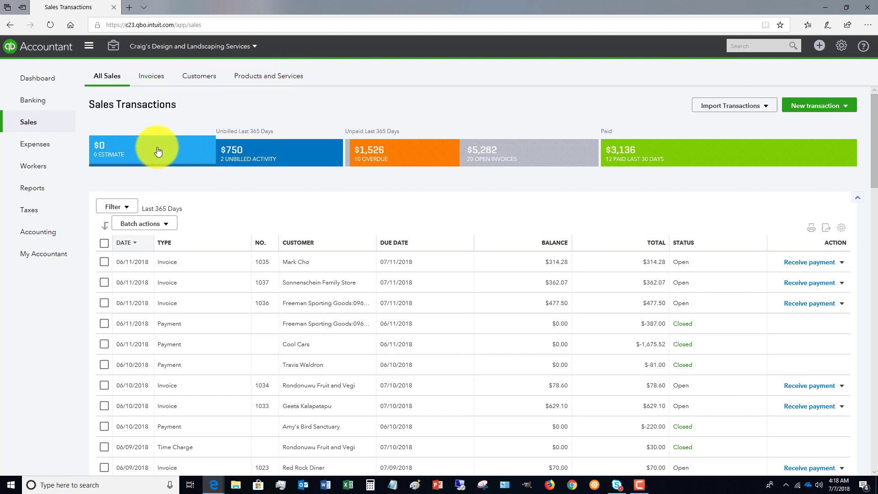
{"action": "left_click", "coordinate": [408, 151]}
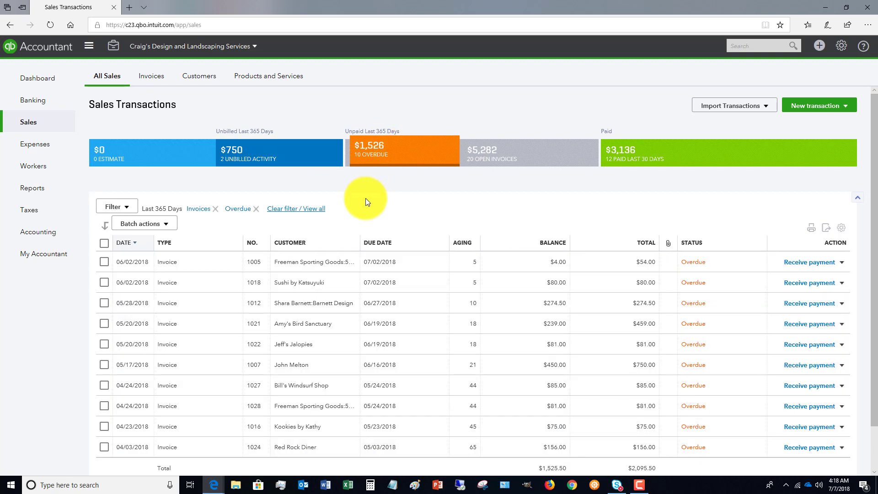
{"action": "left_click", "coordinate": [842, 263]}
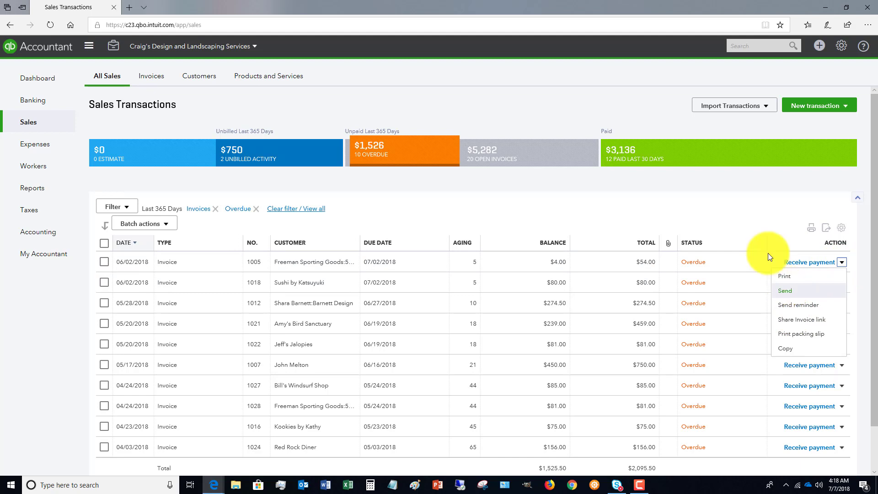
{"action": "left_click", "coordinate": [743, 194]}
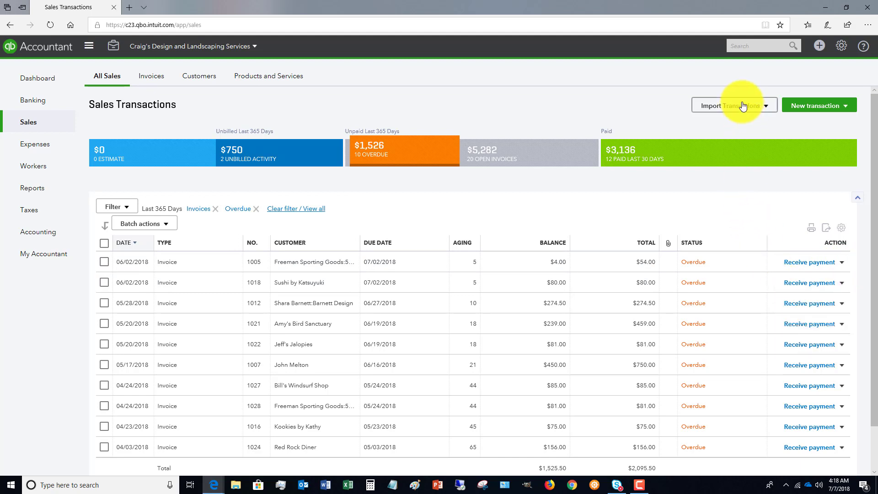
{"action": "left_click", "coordinate": [769, 107]}
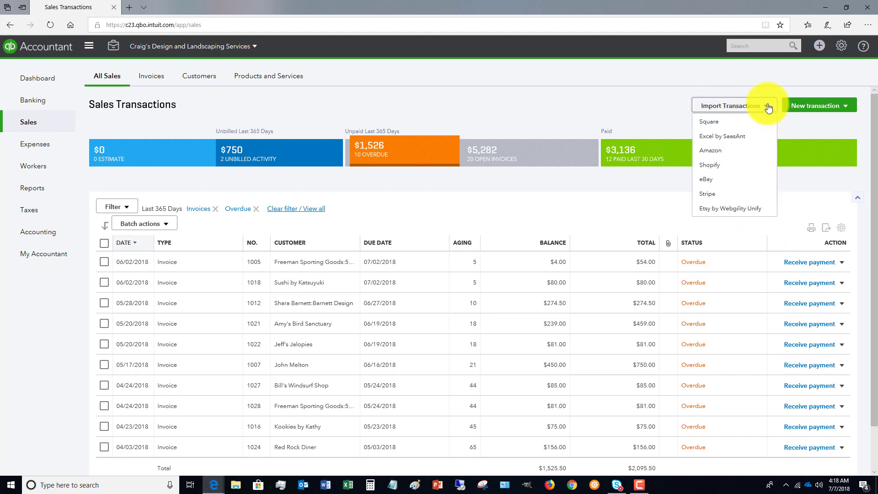
{"action": "left_click", "coordinate": [847, 108]}
- Browse Expense Transactions and the Vendors tab, then go to Workers to see the two employees
{"action": "left_click", "coordinate": [38, 143]}
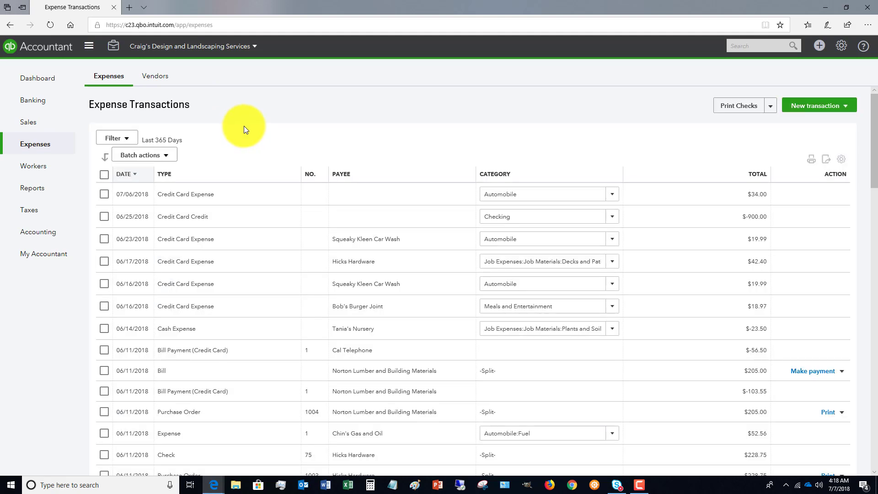
{"action": "left_click", "coordinate": [157, 78]}
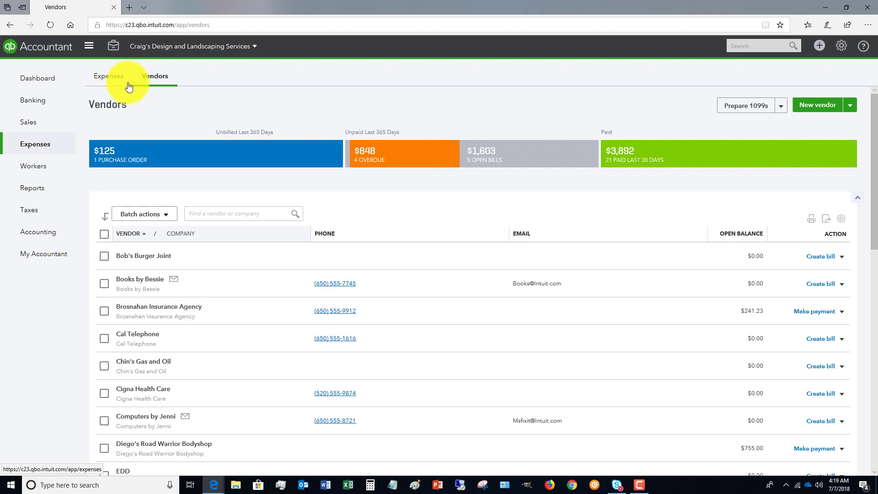
{"action": "left_click", "coordinate": [104, 80]}
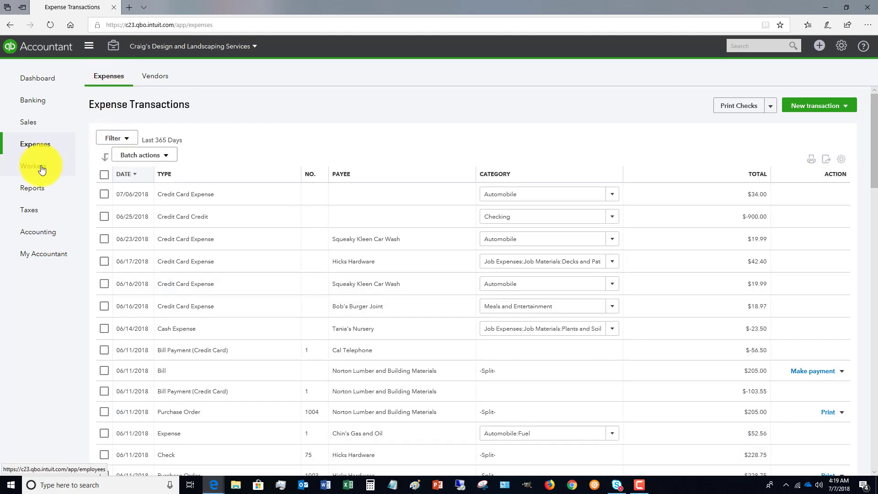
{"action": "left_click", "coordinate": [42, 170]}
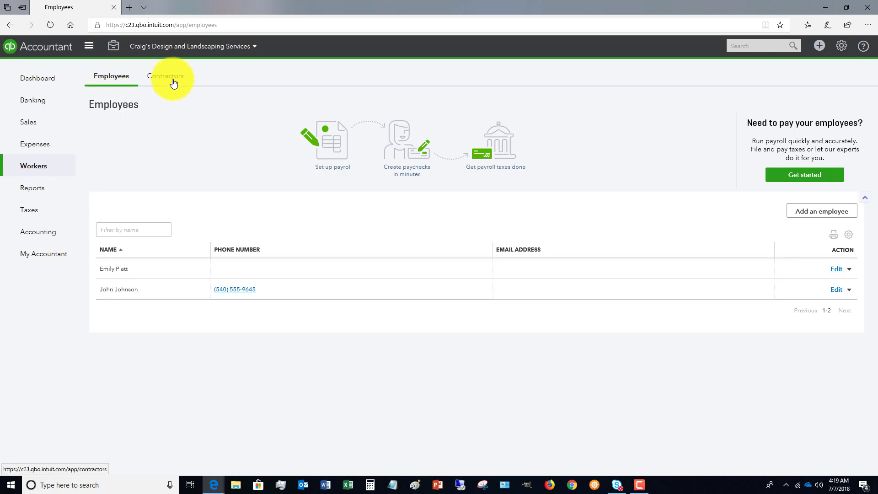
- Visit Reports, then the Sales Tax Center, and open the + Create menu of forms
{"action": "left_click", "coordinate": [39, 190]}
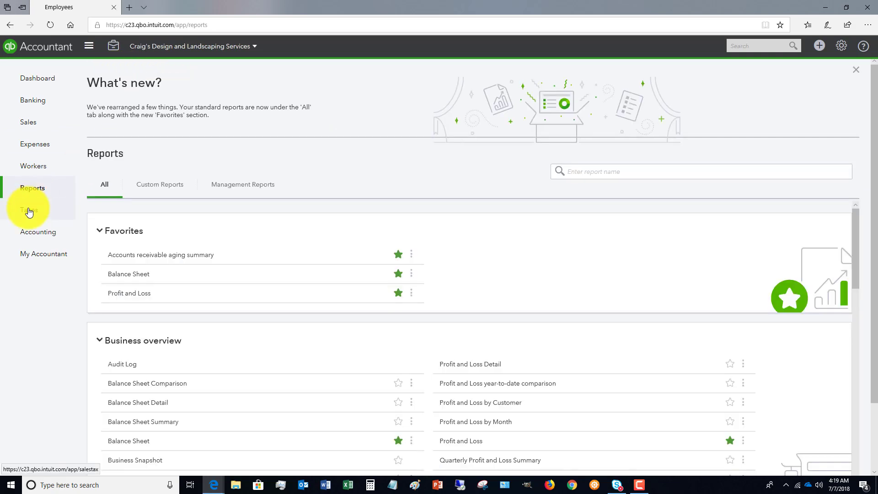
{"action": "left_click", "coordinate": [29, 210]}
{"action": "left_click", "coordinate": [34, 197]}
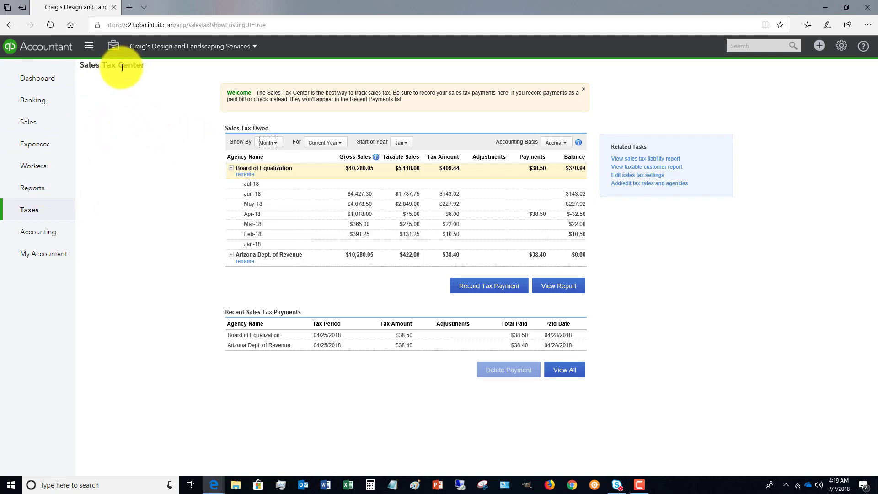
{"action": "left_click", "coordinate": [820, 47]}
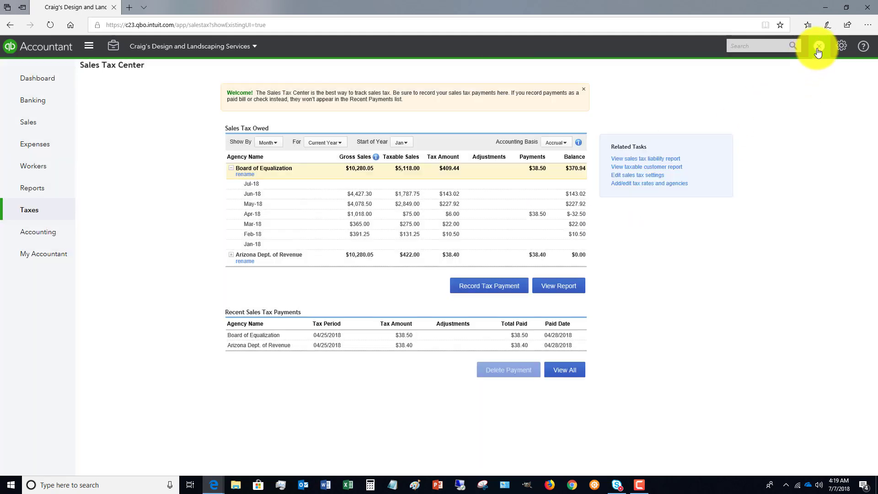
- Close the + Create menu to reveal the $370.94 Board of Equalization balance in full
{"action": "left_click", "coordinate": [819, 49]}
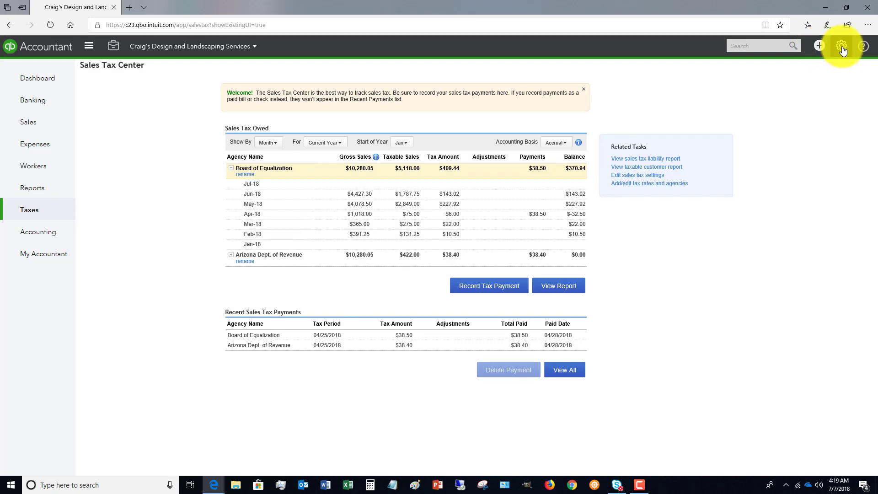
- From the gear menu, go to Account and Settings to view the company's name, type, contact and address
{"action": "left_click", "coordinate": [843, 47]}
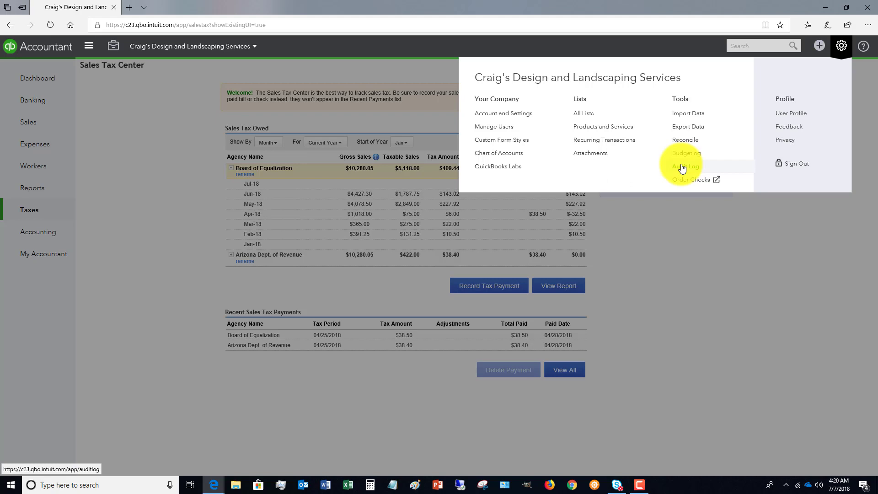
{"action": "left_click", "coordinate": [500, 113]}
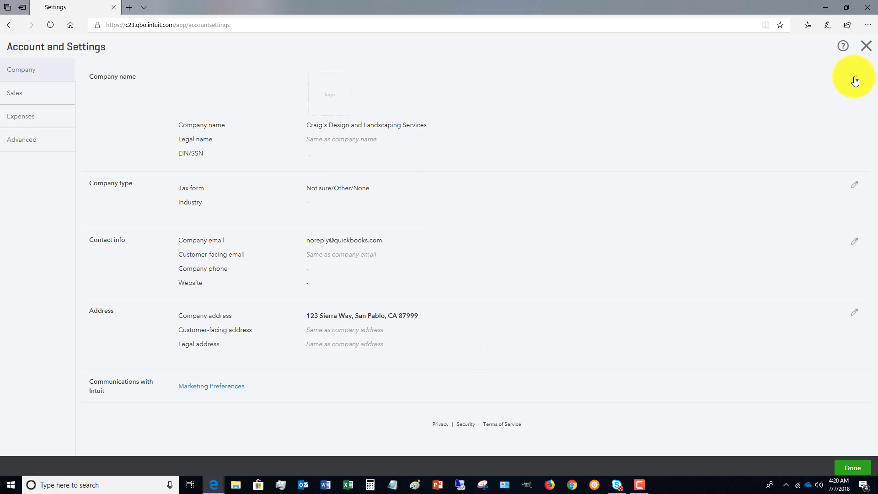
- Review the Sales and Expenses settings, then Advanced: January fiscal year, accrual, US Dollar currency
{"action": "left_click", "coordinate": [32, 94]}
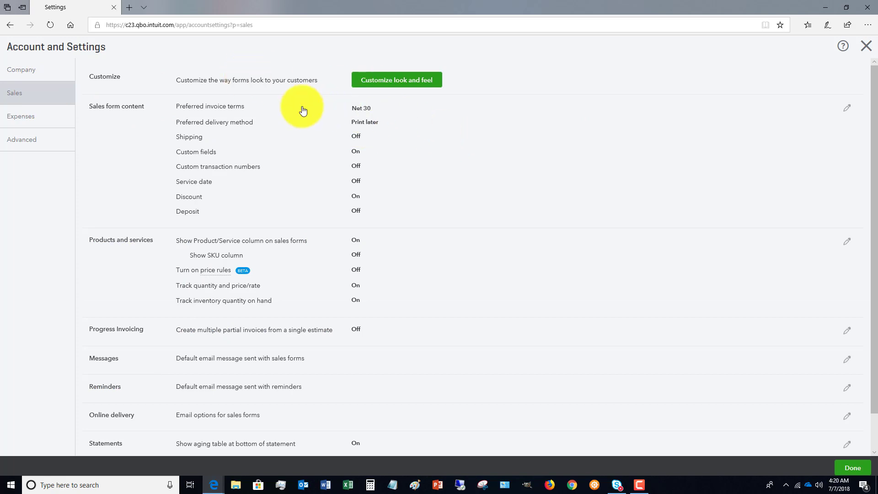
{"action": "scroll", "coordinate": [270, 146], "scroll_direction": "down", "scroll_amount": 1}
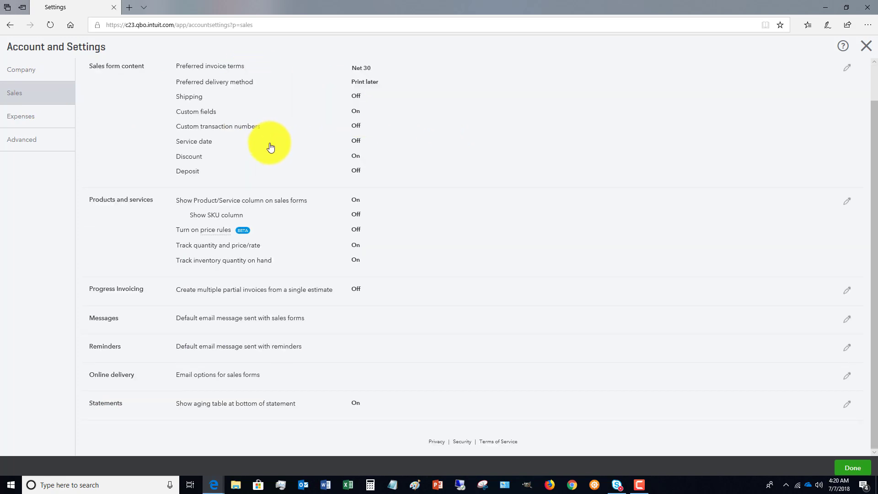
{"action": "scroll", "coordinate": [270, 146], "scroll_direction": "up", "scroll_amount": 1}
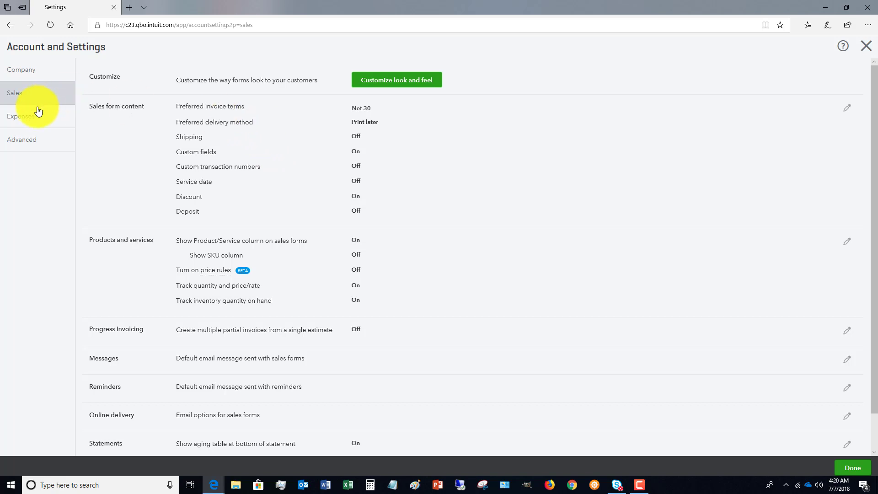
{"action": "left_click", "coordinate": [26, 119]}
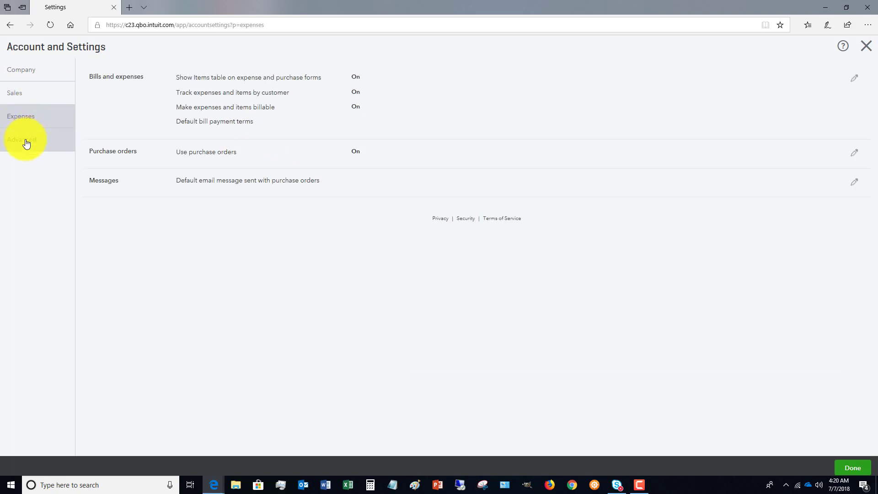
{"action": "left_click", "coordinate": [25, 141]}
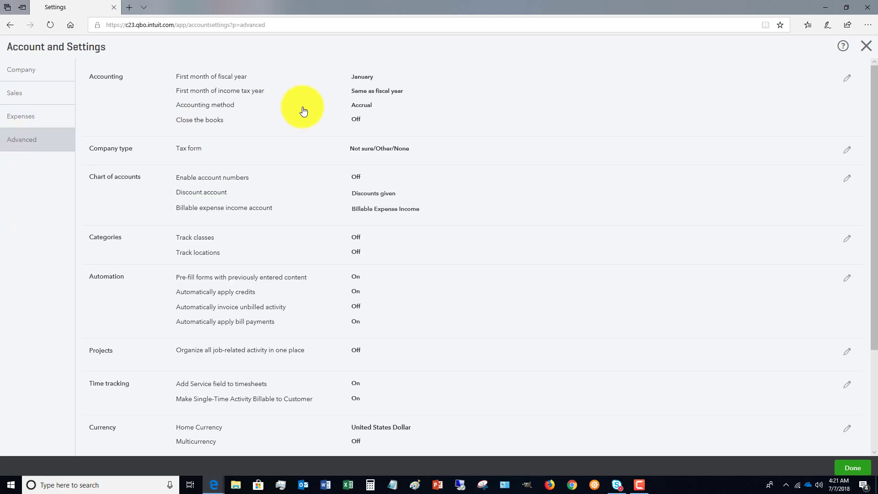
- Close Account and Settings and return to the dashboard showing $2,186 expenses, $1,049 net income
{"action": "left_click", "coordinate": [866, 48]}
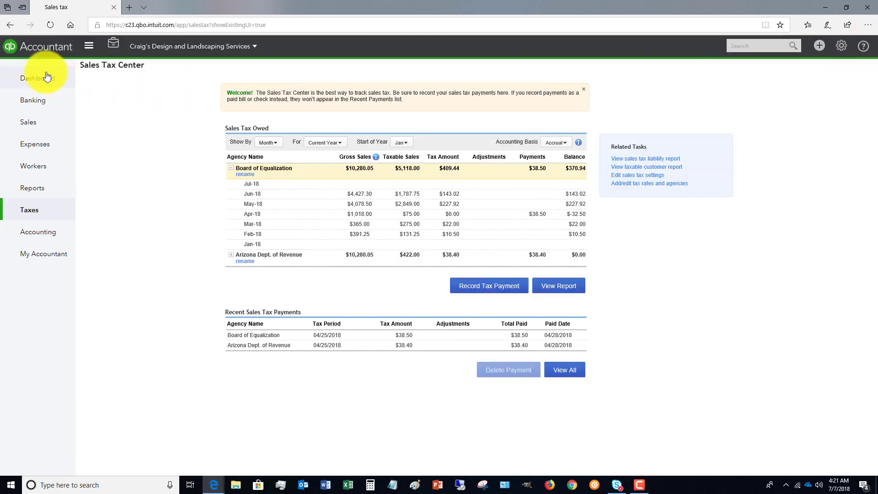
{"action": "left_click", "coordinate": [47, 76]}
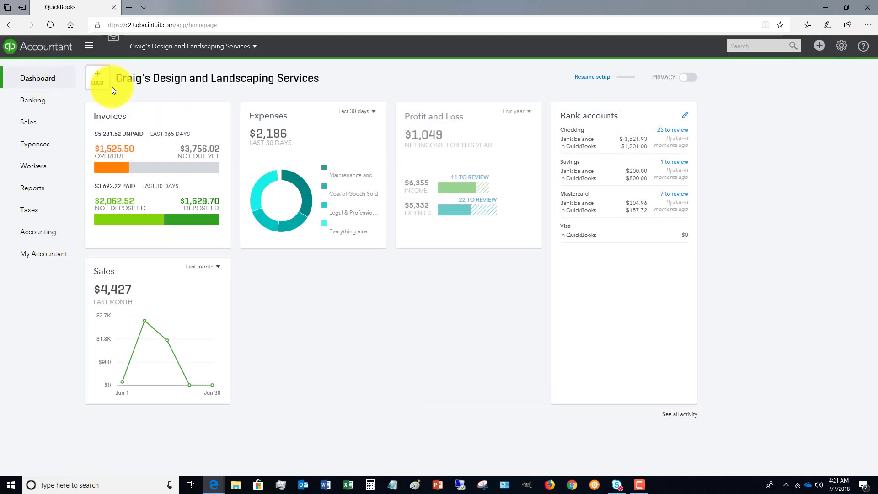